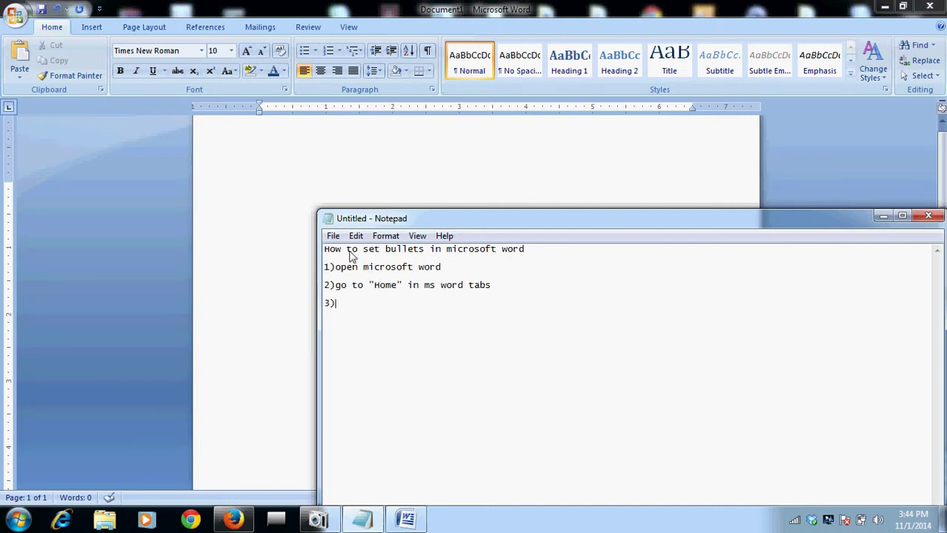
# Step: In Notepad, add a blank line after step 1 and complete step 3 as 'write some points'
pyautogui.moveTo(324, 249); pyautogui.dragTo(548, 250)
pyautogui.click(526, 256)
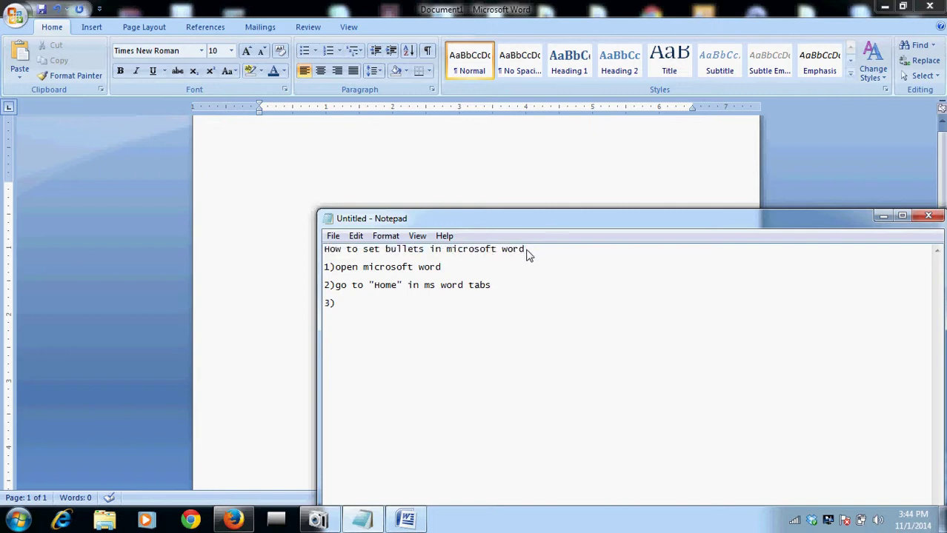
pyautogui.click(452, 271)
pyautogui.press('Return')
pyautogui.press('Return')
pyautogui.write('2')
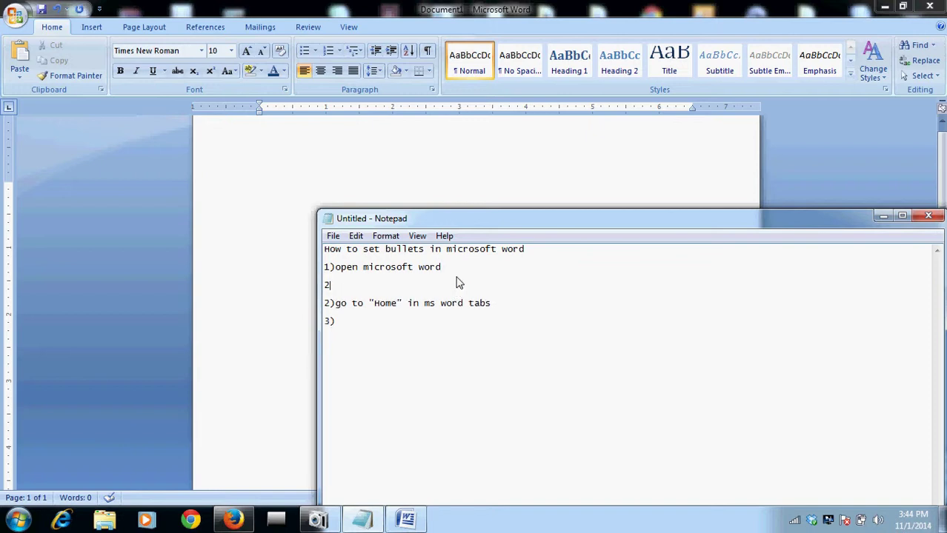
pyautogui.press('BackSpace')
pyautogui.press('BackSpace')
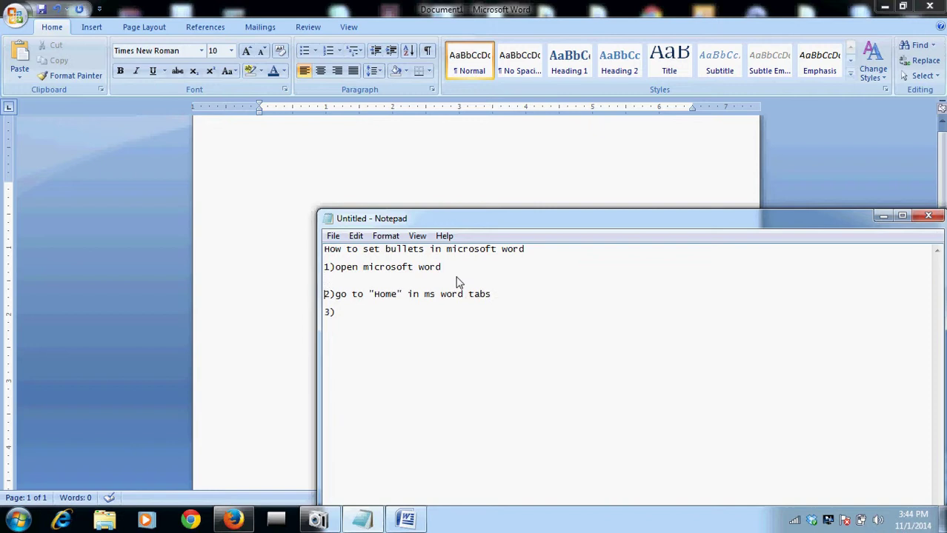
pyautogui.press('Right')
pyautogui.press('Right')
pyautogui.write('write')
pyautogui.write('a')
pyautogui.press('BackSpace')
pyautogui.write('some pi')
pyautogui.write('ints')
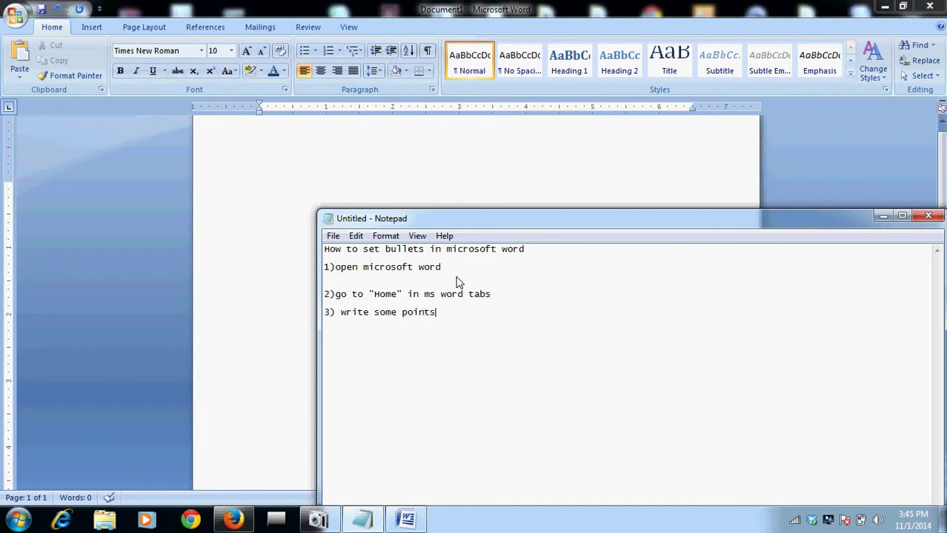
pyautogui.click(276, 198)
# Step: Type 'My home in delhi' and, on a new line, 'I ma living in delhi'
pyautogui.write('My ')
pyautogui.write('home is ')
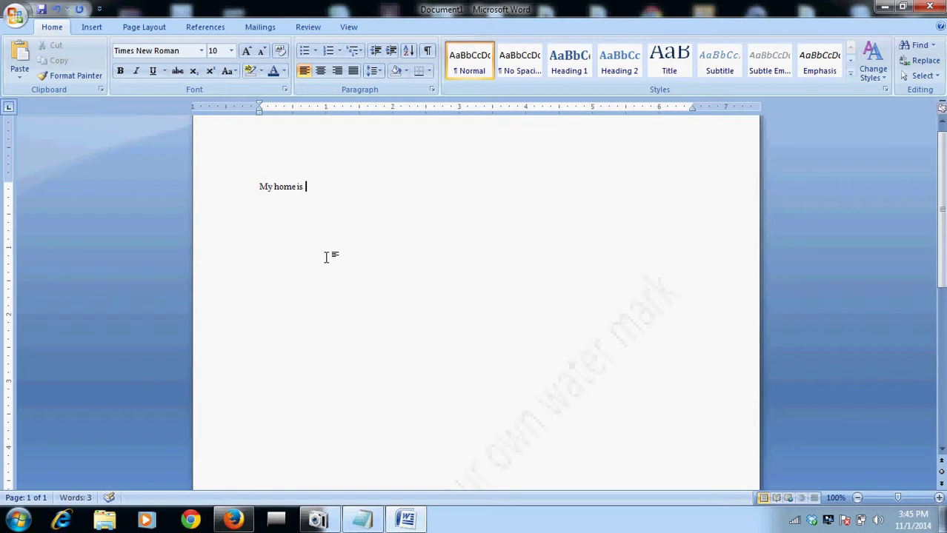
pyautogui.write('d')
pyautogui.press('BackSpace')
pyautogui.press('BackSpace')
pyautogui.press('BackSpace')
pyautogui.press('BackSpace')
pyautogui.press('BackSpace')
pyautogui.press('BackSpace')
pyautogui.press('BackSpace')
pyautogui.press('BackSpace')
pyautogui.press('BackSpace')
pyautogui.write('home in del')
pyautogui.press('Return')
pyautogui.write('Me')
pyautogui.press('BackSpace')
pyautogui.press('BackSpace')
pyautogui.write('I ma ')
pyautogui.write('living in d')
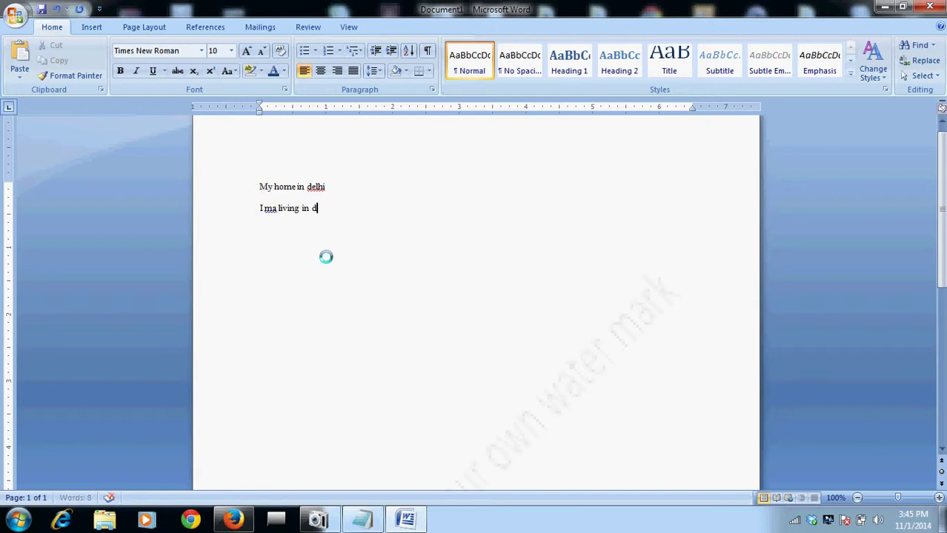
pyautogui.write('elhi')
pyautogui.click(278, 208)
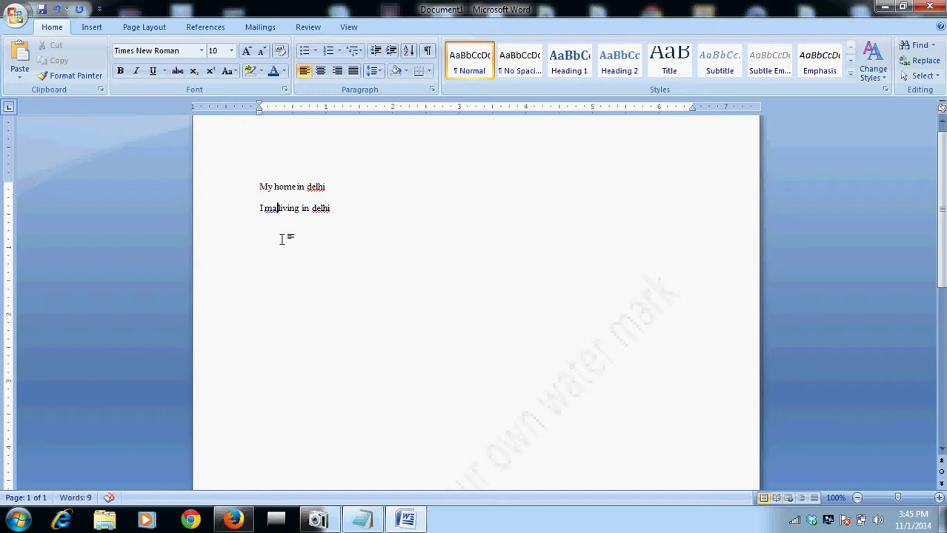
# Step: Correct 'ma' to 'am' on line two and start a third line with 'I am'
pyautogui.press('BackSpace')
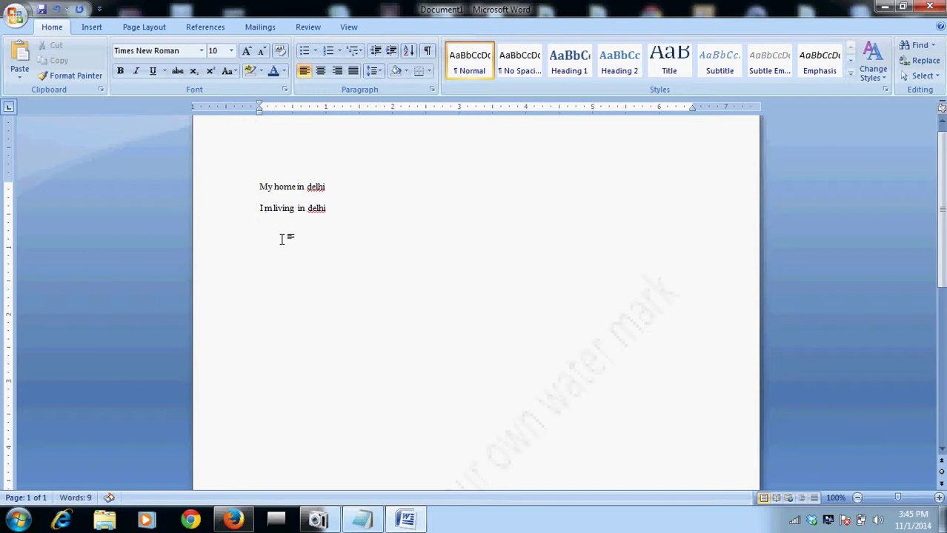
pyautogui.press('Right')
pyautogui.press('Right')
pyautogui.press('Right')
pyautogui.press('Right')
pyautogui.press('Right')
pyautogui.press('Right')
pyautogui.press('Right')
pyautogui.press('Right')
pyautogui.press('Right')
pyautogui.press('Right')
pyautogui.press('Right')
pyautogui.press('Right')
pyautogui.press('Right')
pyautogui.press('Right')
pyautogui.press('BackSpace')
pyautogui.press('BackSpace')
pyautogui.press('BackSpace')
pyautogui.press('BackSpace')
pyautogui.press('BackSpace')
pyautogui.write('delhi')
pyautogui.press('Return')
pyautogui.press('Return')
pyautogui.press('BackSpace')
pyautogui.write('Me')
pyautogui.press('BackSpace')
pyautogui.press('BackSpace')
pyautogui.write('I m')
pyautogui.press('BackSpace')
pyautogui.write('am')
# Step: Finish the third line as 'I am working in delhi'
pyautogui.press('Up')
pyautogui.press('Left')
pyautogui.press('Left')
pyautogui.write('a')
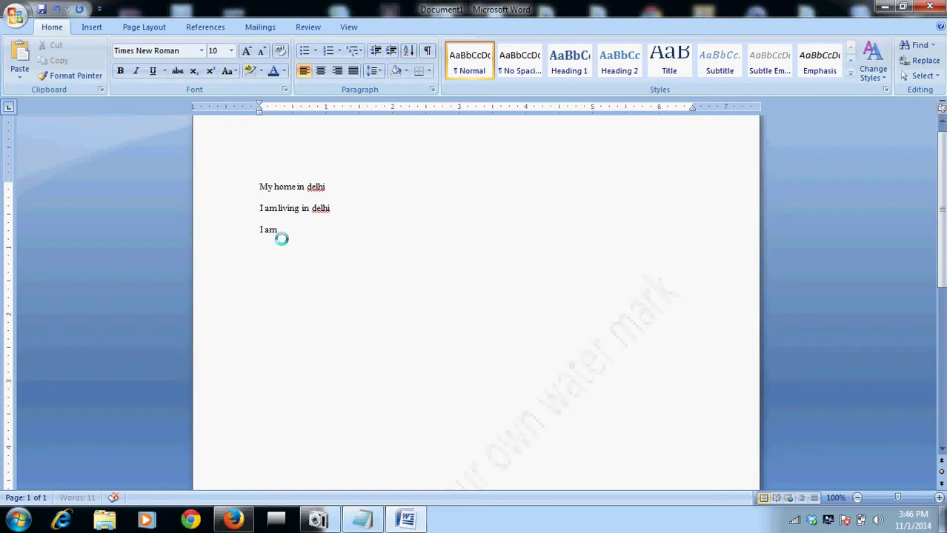
pyautogui.press('Up')
pyautogui.press('Down')
pyautogui.press('Right')
pyautogui.press('Right')
pyautogui.press('Right')
pyautogui.write('work')
pyautogui.write('ing in ')
pyautogui.write('delhi')
# Step: Add a fourth line, 'I am going up for some important work'
pyautogui.press('Return')
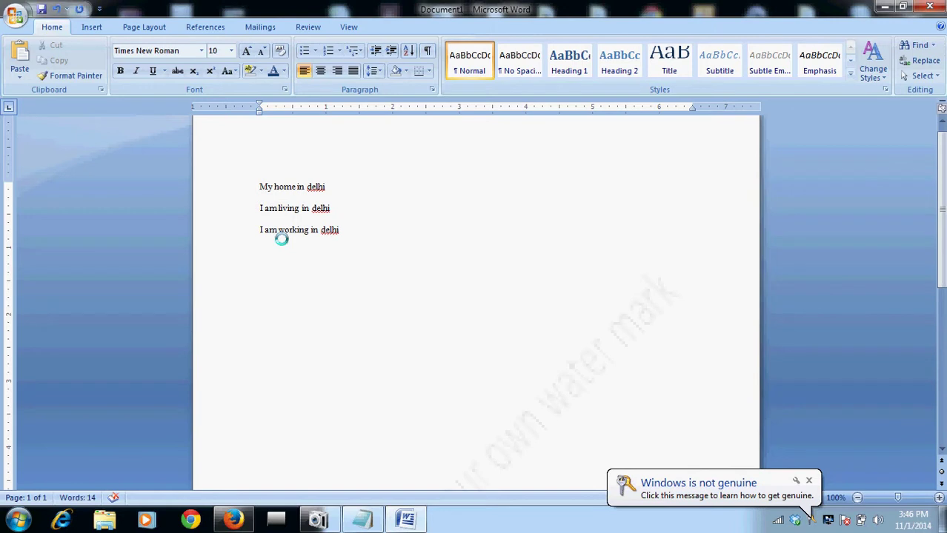
pyautogui.write('I am going up ')
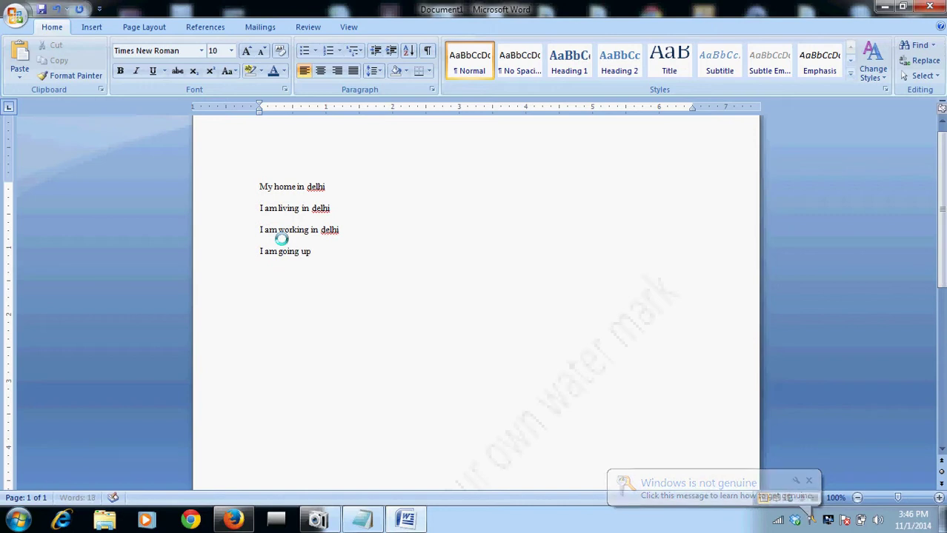
pyautogui.write('for')
pyautogui.write(' wo')
pyautogui.write('some')
pyautogui.write('mp')
pyautogui.write('tan')
pyautogui.write(' words')
pyautogui.press('BackSpace')
pyautogui.press('BackSpace')
pyautogui.write('k')
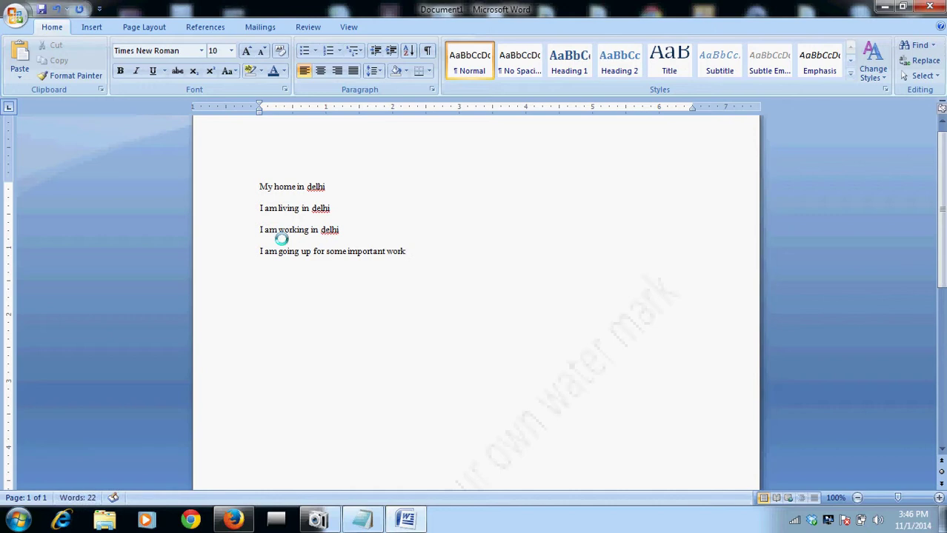
# Step: Add step 4 'select all points' to the notes, then select the opening sentences in Word
pyautogui.click(365, 520)
pyautogui.write('4)')
pyautogui.write('se')
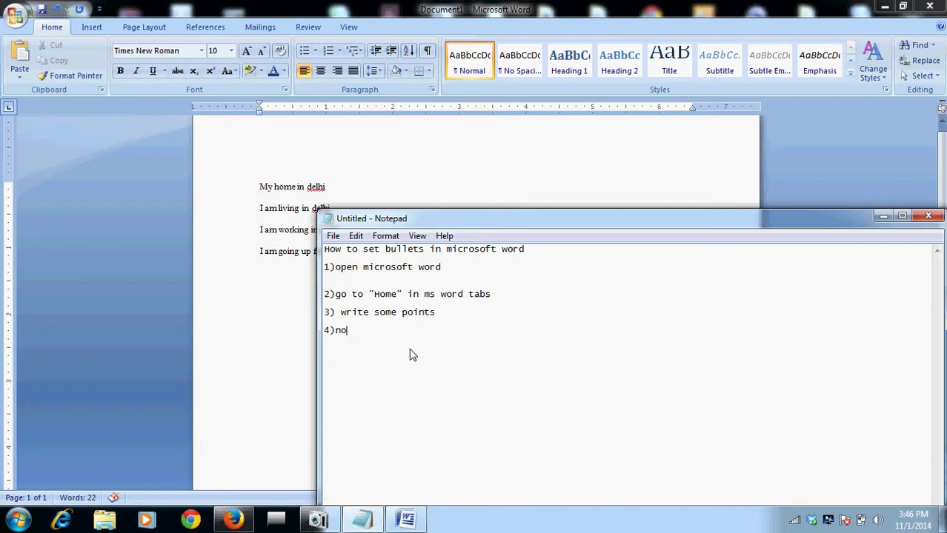
pyautogui.press('BackSpace')
pyautogui.press('BackSpace')
pyautogui.write('select all points')
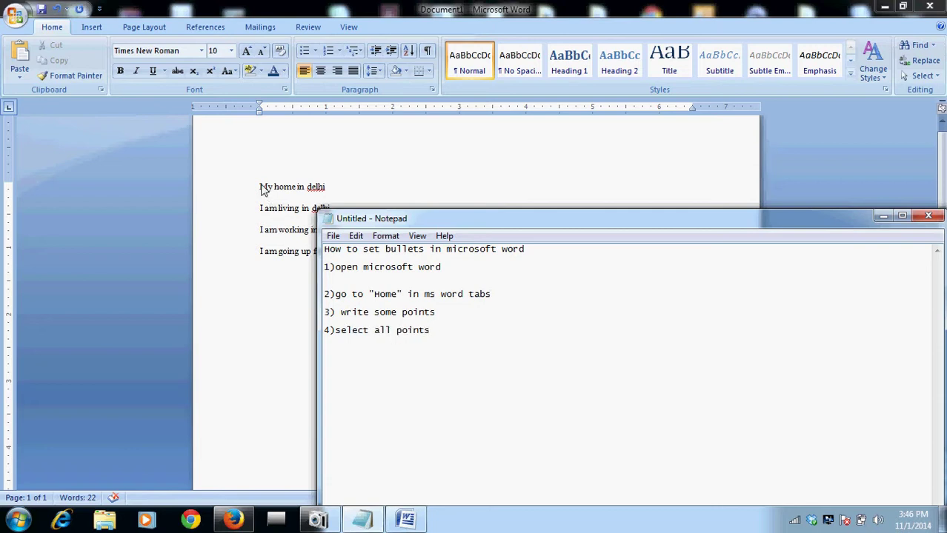
pyautogui.click(260, 187)
pyautogui.moveTo(260, 187)
pyautogui.mouseDown()
pyautogui.moveTo(298, 216)
pyautogui.moveTo(410, 258)
pyautogui.mouseUp()
# Step: Add step 5 'click on "Bulltes" see in video' to the Notepad notes
pyautogui.click(363, 518)
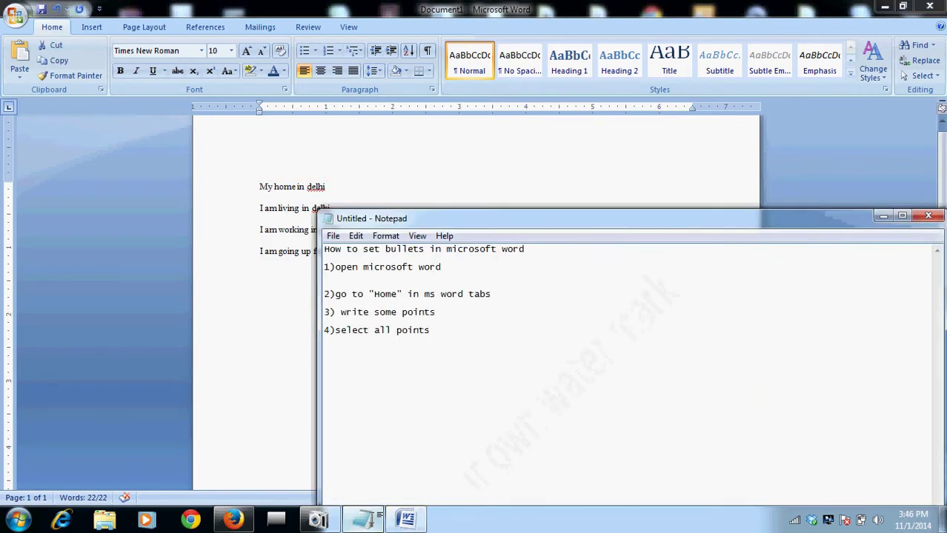
pyautogui.write('5)')
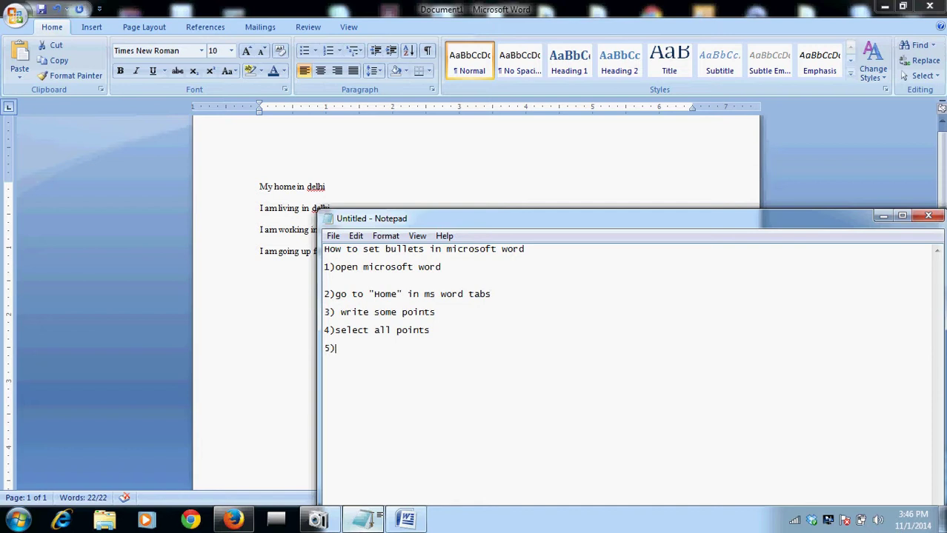
pyautogui.write('Cl')
pyautogui.press('BackSpace')
pyautogui.write('click o')
pyautogui.write('Bulltes in')
pyautogui.press('BackSpace')
pyautogui.press('BackSpace')
pyautogui.press('BackSpace')
pyautogui.write('"')
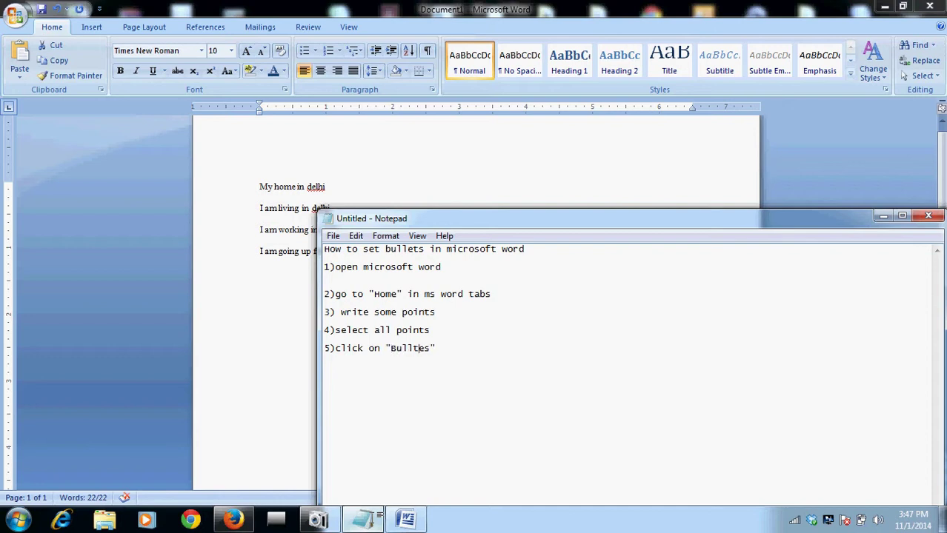
pyautogui.write(' se')
pyautogui.write('i ')
pyautogui.write('videos')
pyautogui.press('BackSpace')
# Step: Start step 6 in the notes, then apply dot bullets to the four Word lines
pyautogui.write('6)')
pyautogui.click(296, 254)
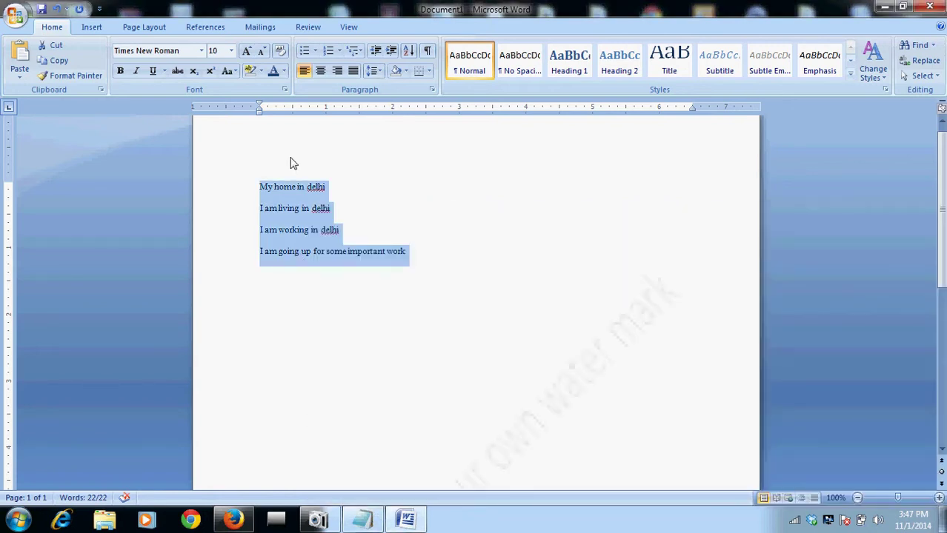
pyautogui.click(315, 51)
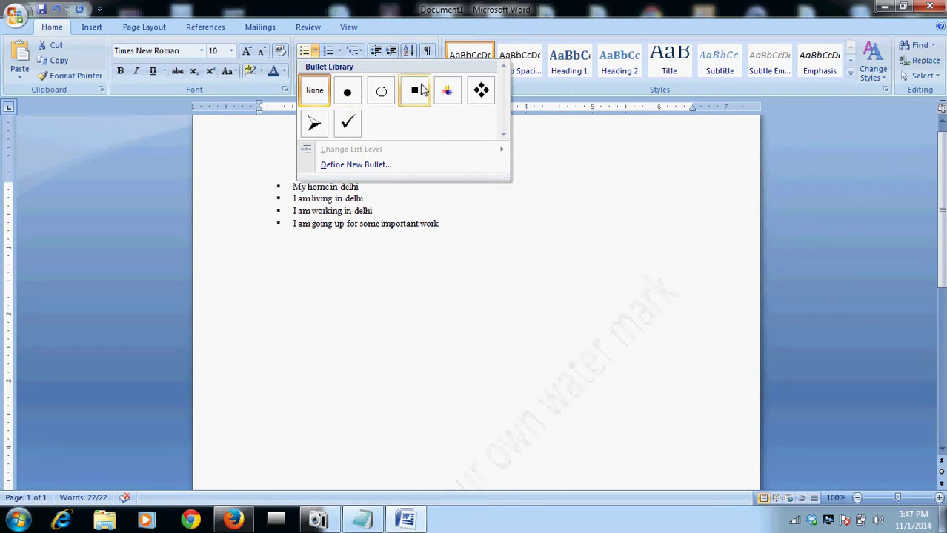
pyautogui.click(346, 89)
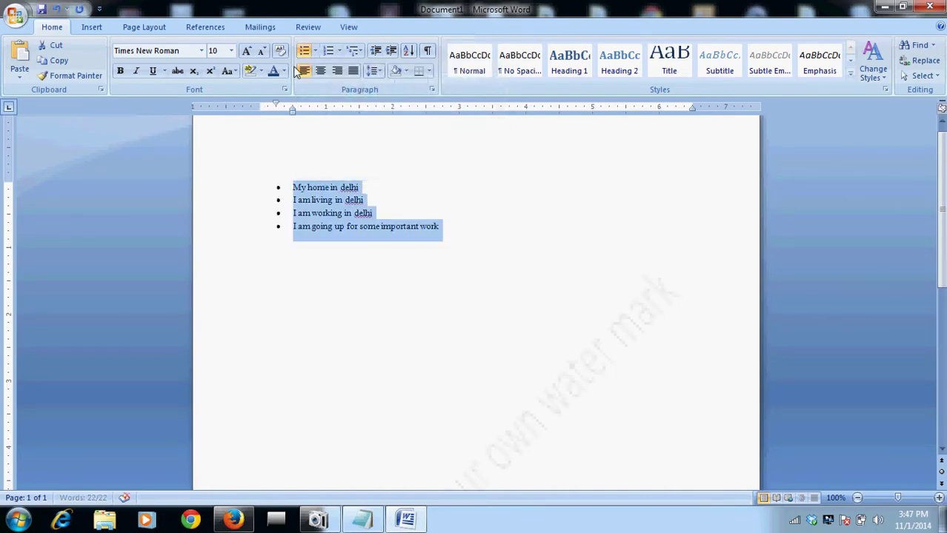
# Step: Try hollow-circle, arrow and checkmark bullets, finally settling on hollow-circle bullets
pyautogui.click(315, 50)
pyautogui.click(380, 149)
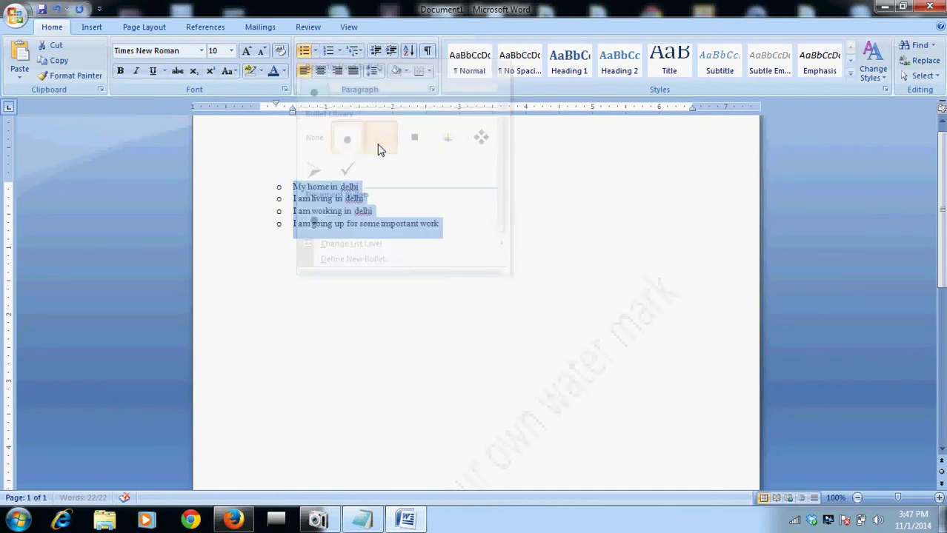
pyautogui.click(314, 51)
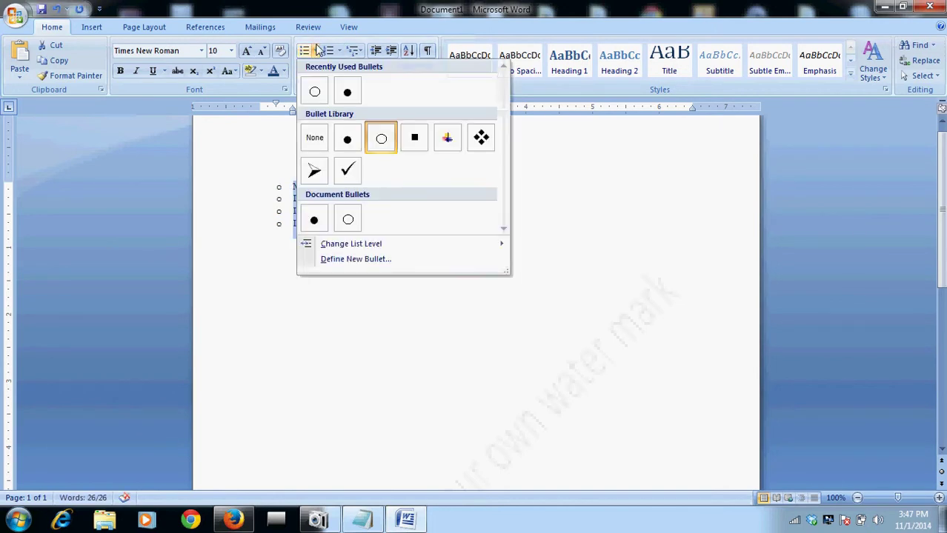
pyautogui.click(312, 170)
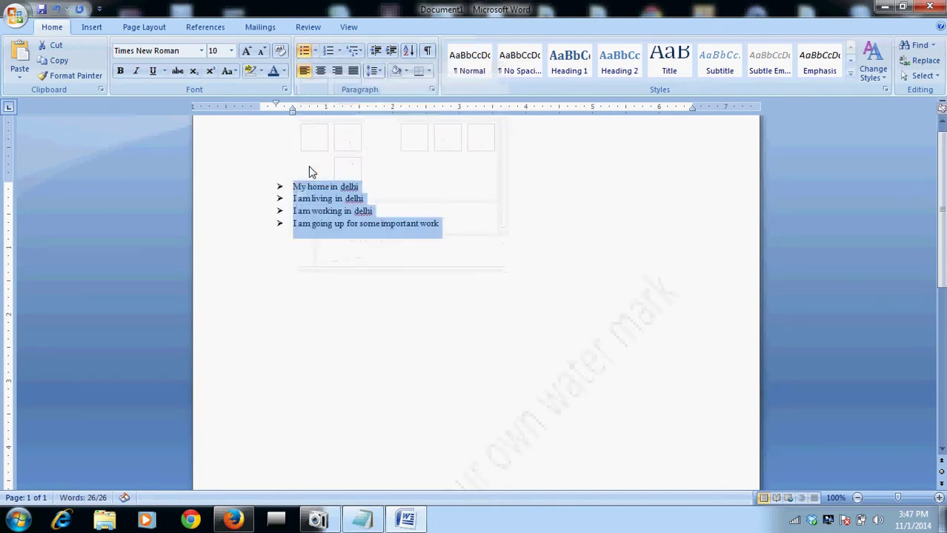
pyautogui.click(315, 51)
pyautogui.click(345, 229)
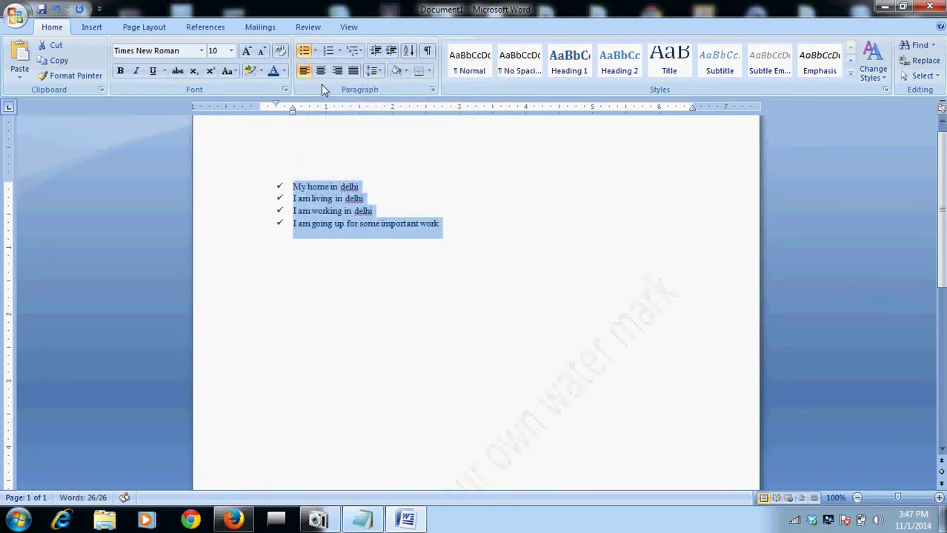
pyautogui.click(315, 50)
pyautogui.click(383, 137)
# Step: Type 'Thanks to see' after '6)' in the Notepad notes
pyautogui.click(361, 520)
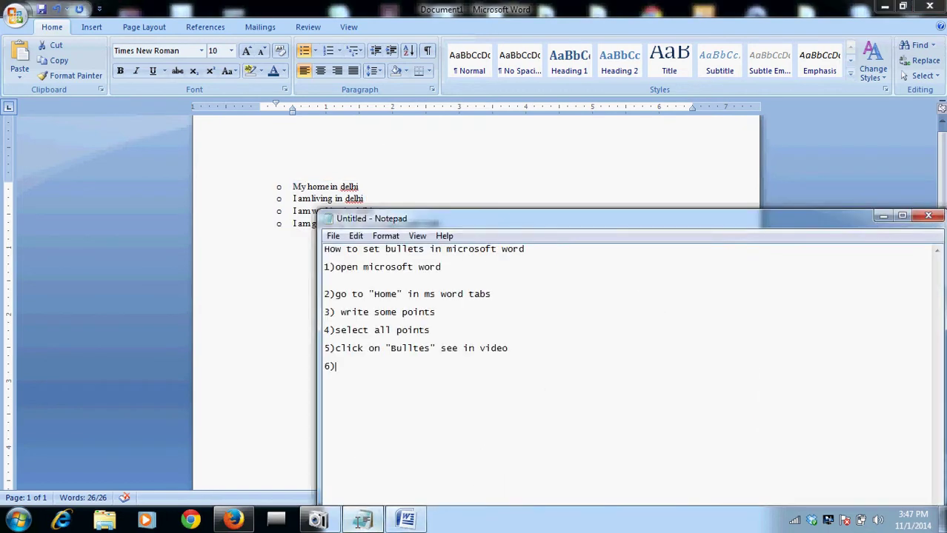
pyautogui.write('Thanks to see')
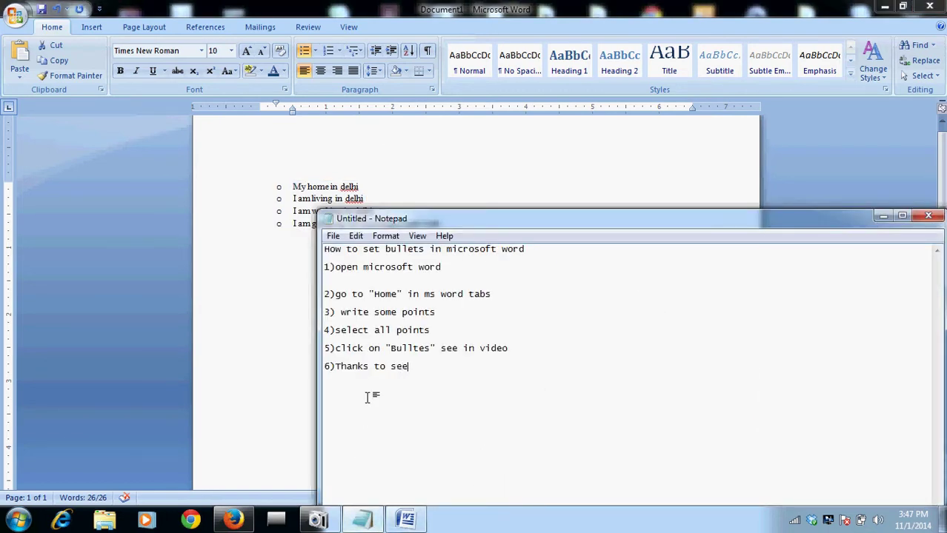